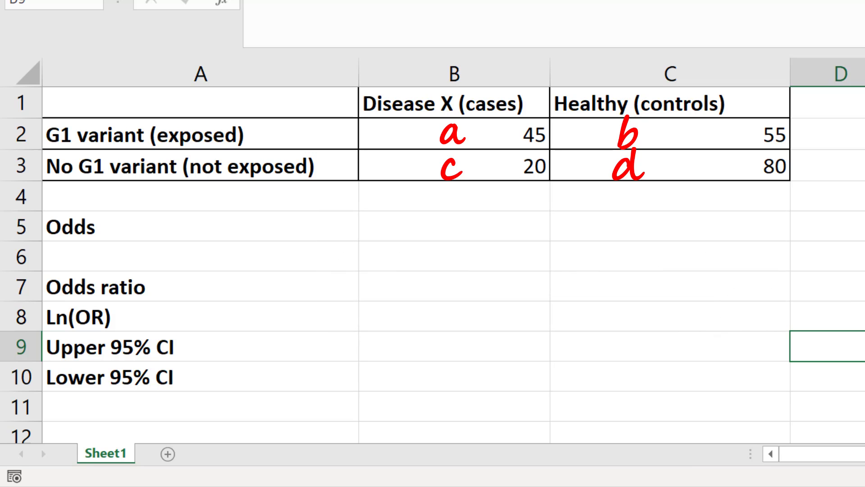
# Enter =B2/B3 in B5 so the Disease X cases' odds read 2.25.
pyautogui.click(500, 238)
pyautogui.write('=')
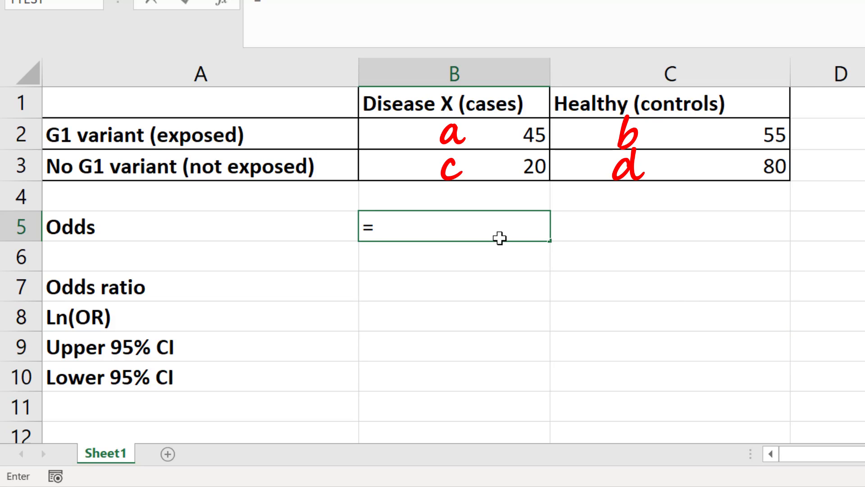
pyautogui.click(494, 136)
pyautogui.write('/')
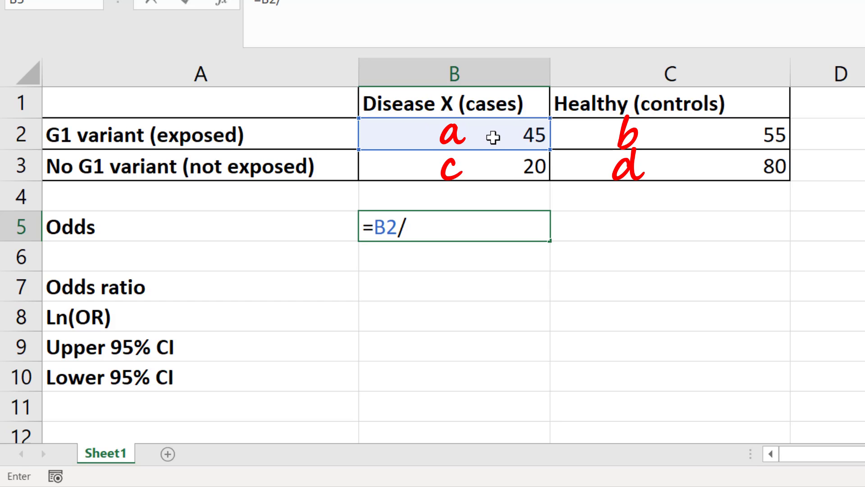
pyautogui.click(490, 161)
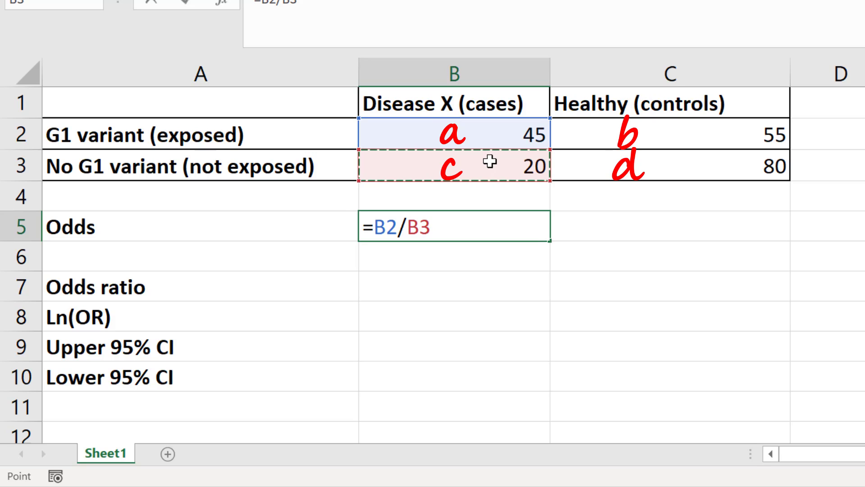
pyautogui.press('Return')
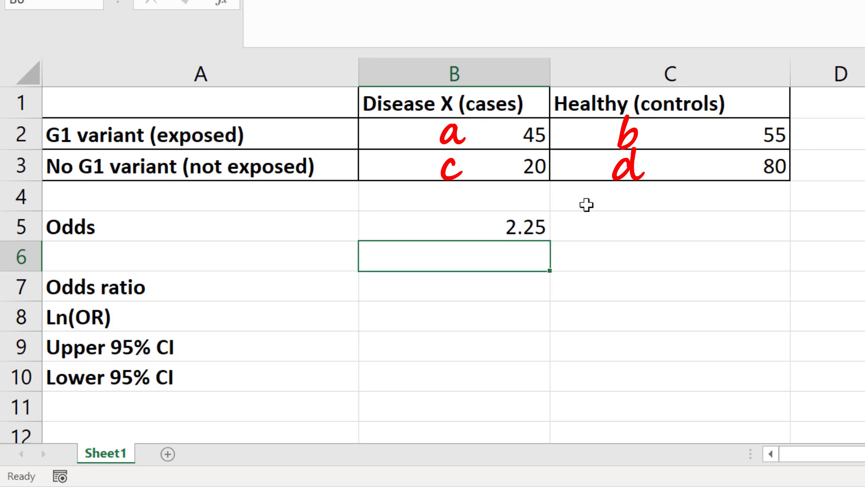
# Enter =C2/C3 in C5 so the healthy controls' odds read 0.6875.
pyautogui.click(629, 224)
pyautogui.write('=')
pyautogui.click(685, 140)
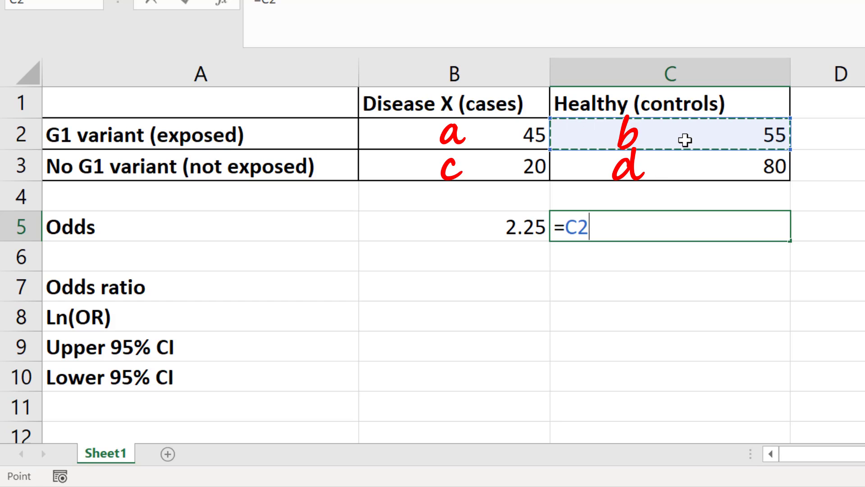
pyautogui.write('/')
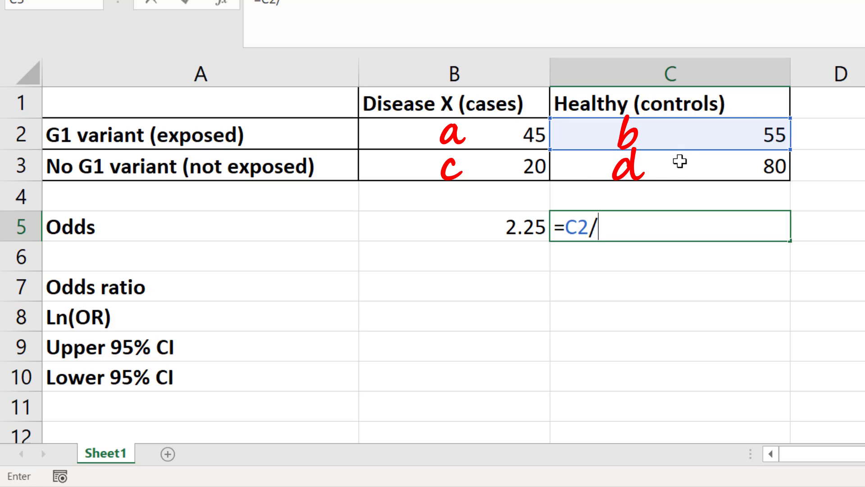
pyautogui.click(681, 162)
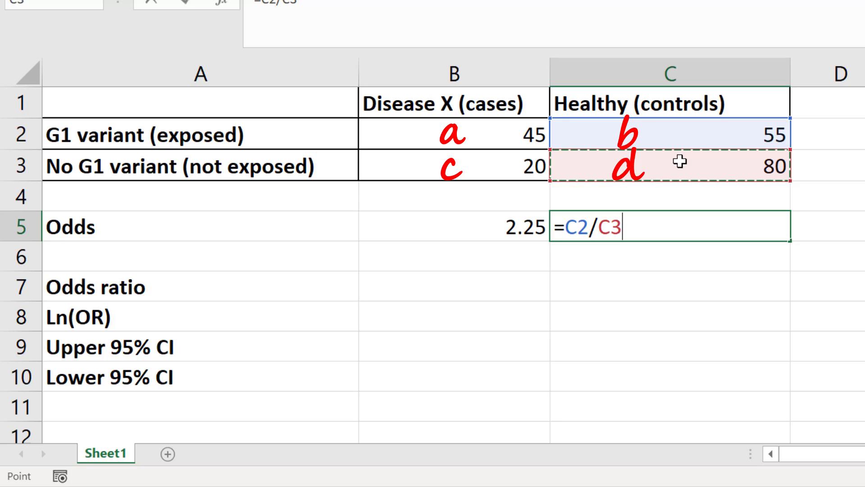
pyautogui.press('Return')
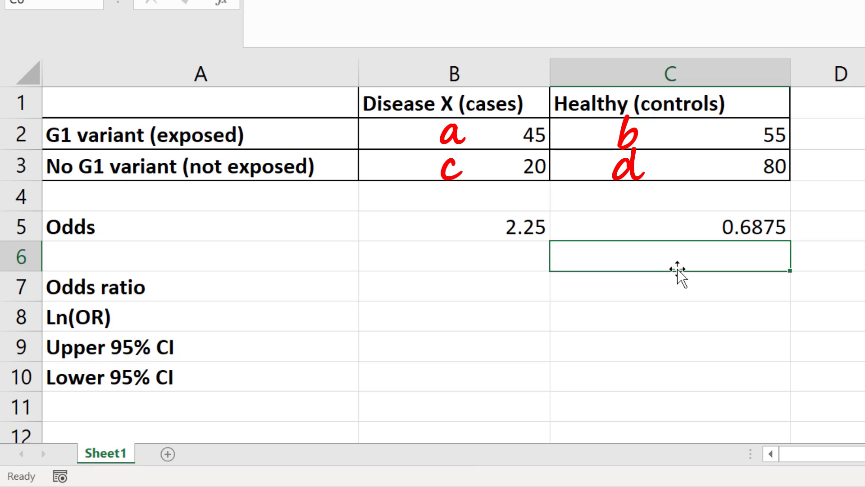
# Enter =B5/C5 in B7 to get the odds ratio 3.272727273.
pyautogui.click(521, 289)
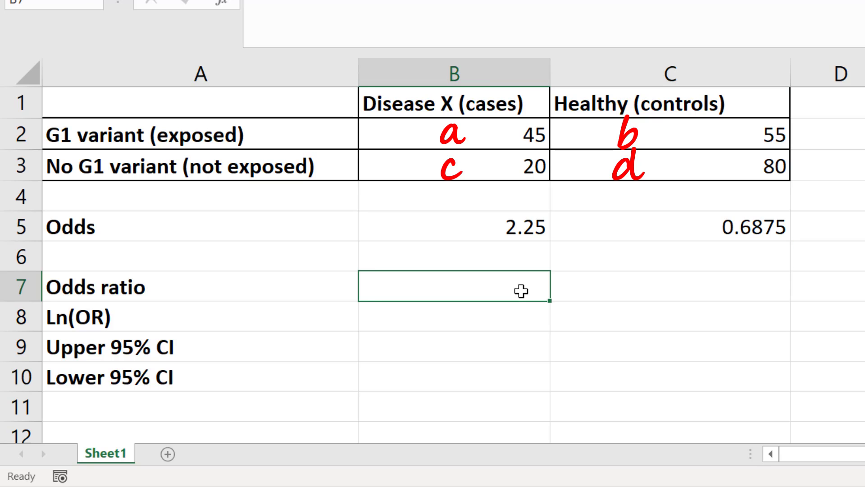
pyautogui.write('=')
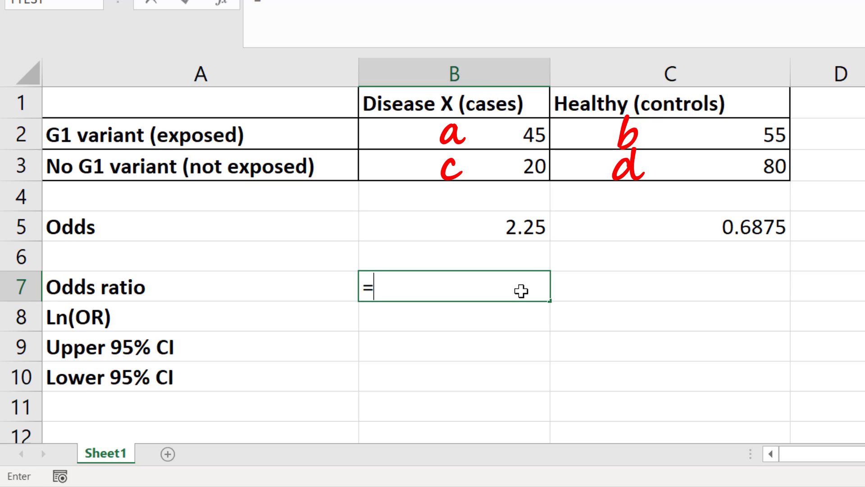
pyautogui.click(532, 226)
pyautogui.write('/')
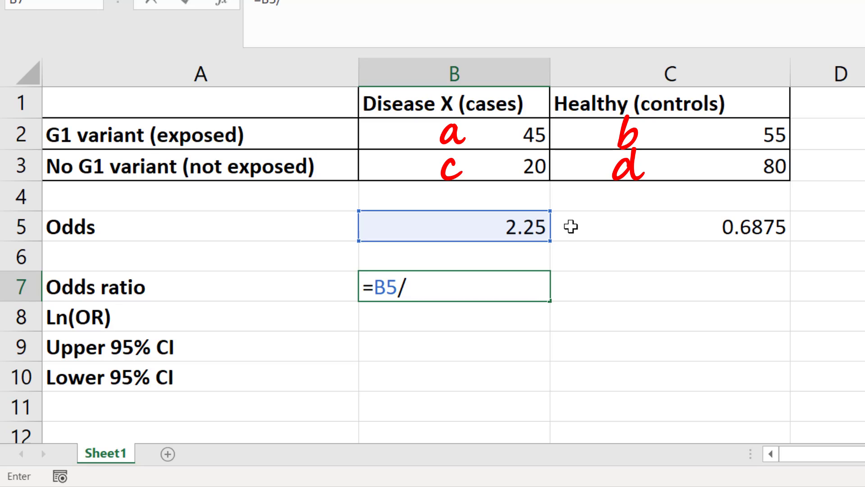
pyautogui.click(597, 225)
pyautogui.press('Return')
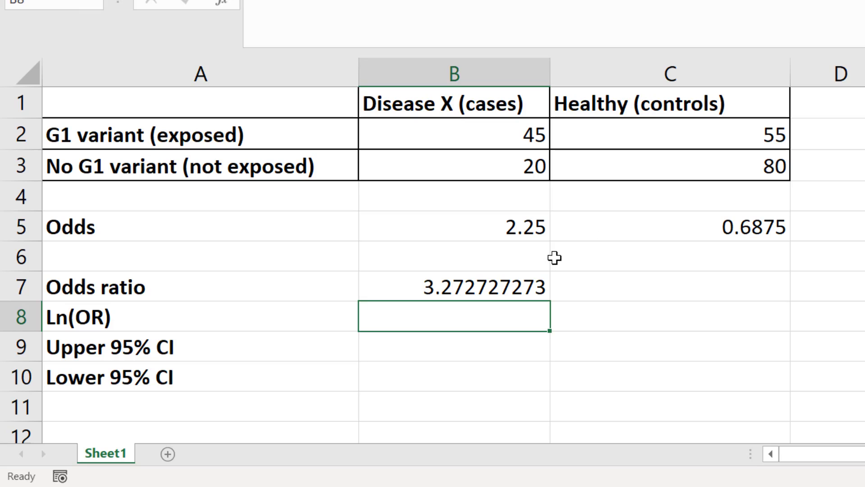
# Enter =ln(B7) in B8, giving Ln(OR) of 1.185623666.
pyautogui.write('=ln(')
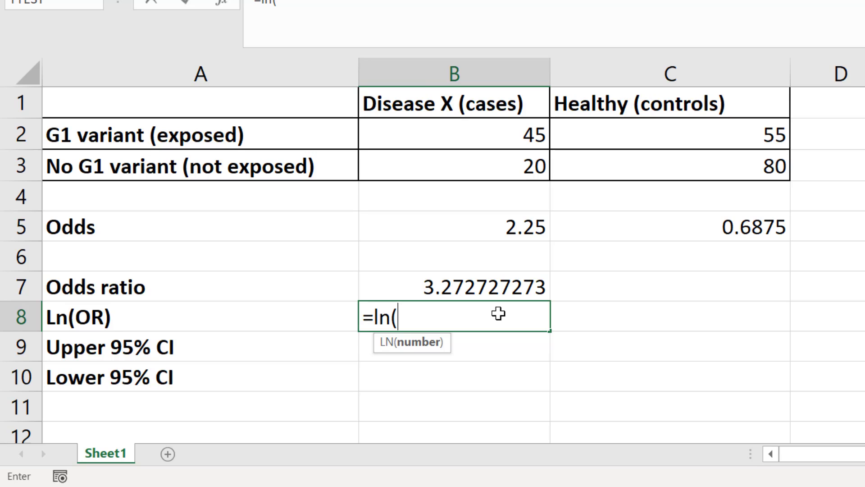
pyautogui.click(503, 287)
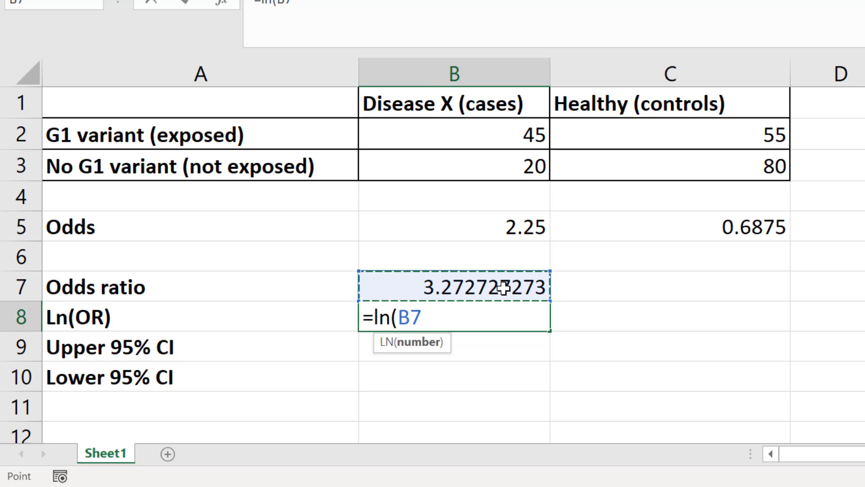
pyautogui.write(')')
pyautogui.press('Return')
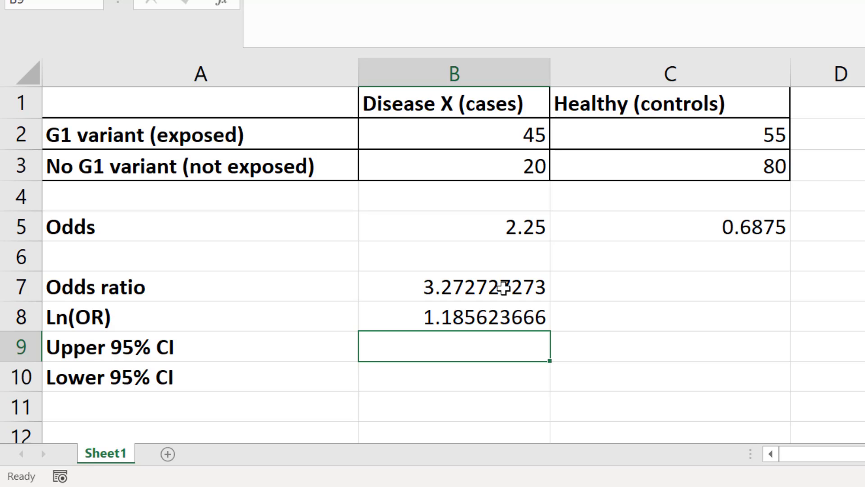
# Enter =exp(B8+1.96*SQRT(1/B2+1/C2+1/B3+1/C3)) in B9, giving an upper 95% CI of 6.137180253.
pyautogui.write('=exp(')
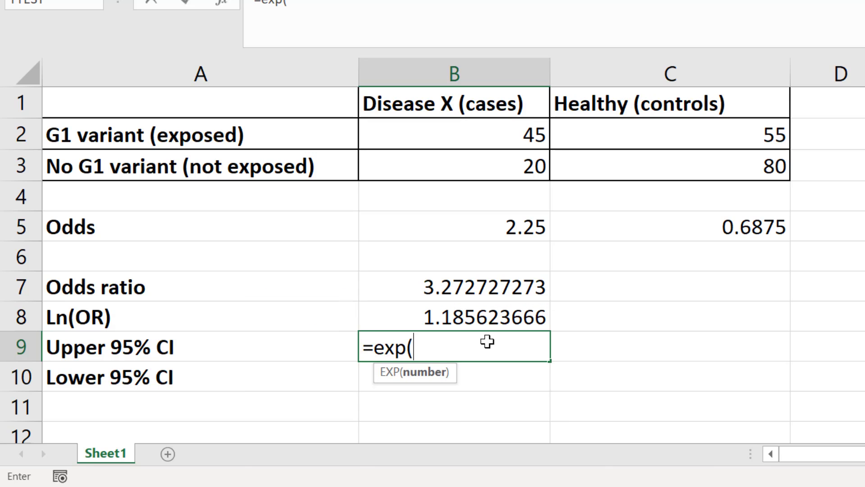
pyautogui.click(502, 321)
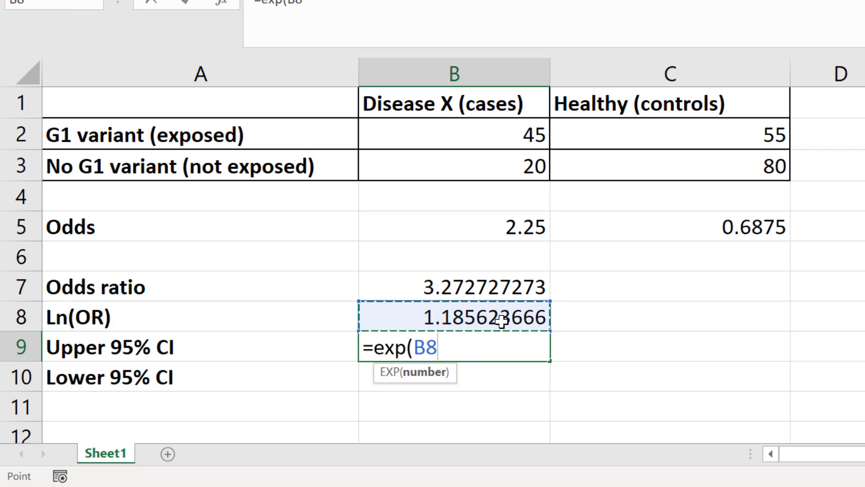
pyautogui.write('+1.96')
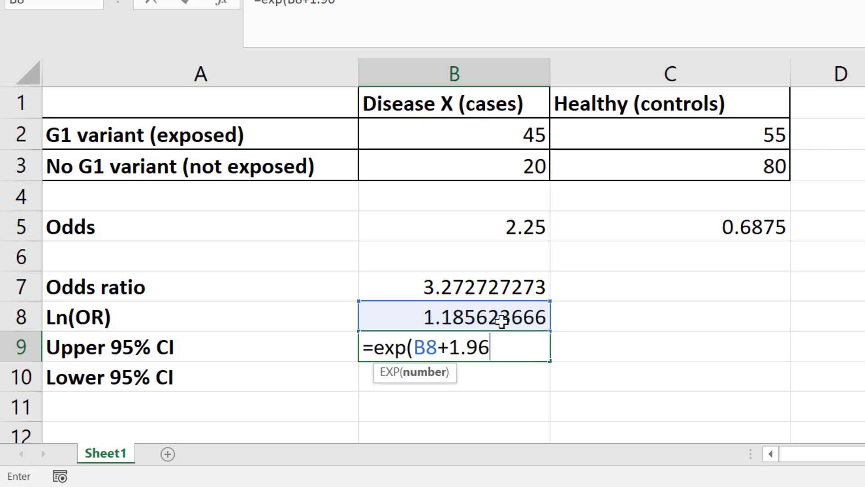
pyautogui.write('*S')
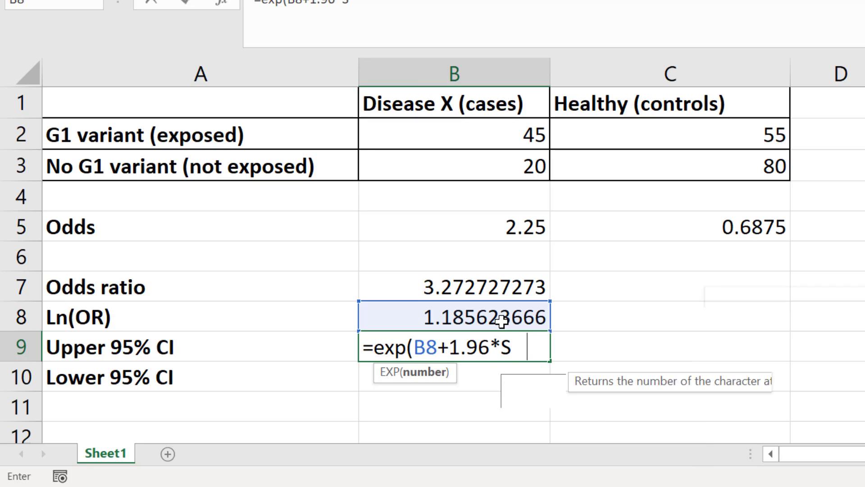
pyautogui.write('QRT(')
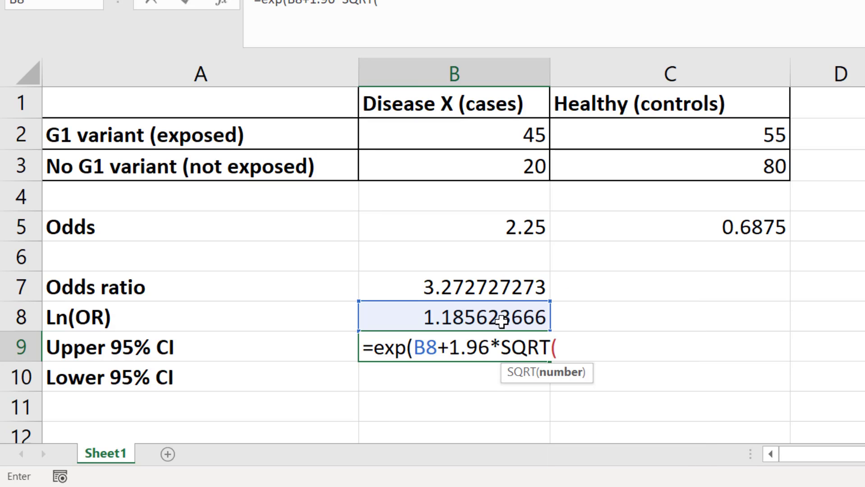
pyautogui.write('1/')
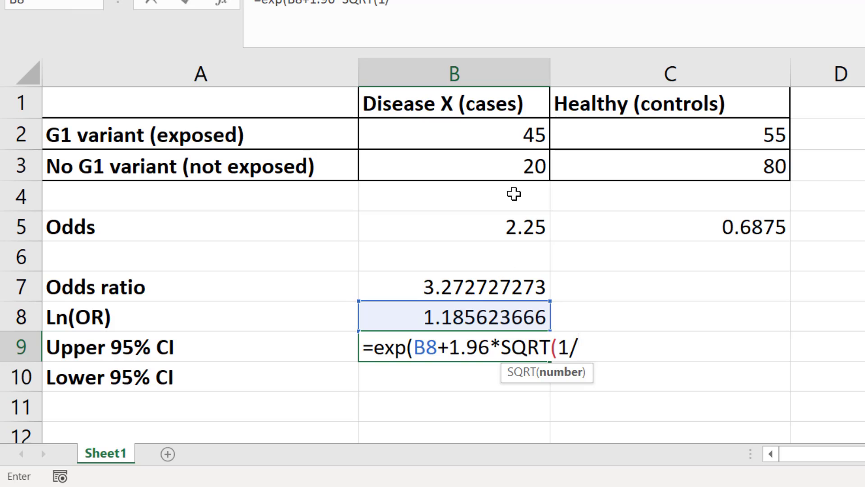
pyautogui.click(514, 140)
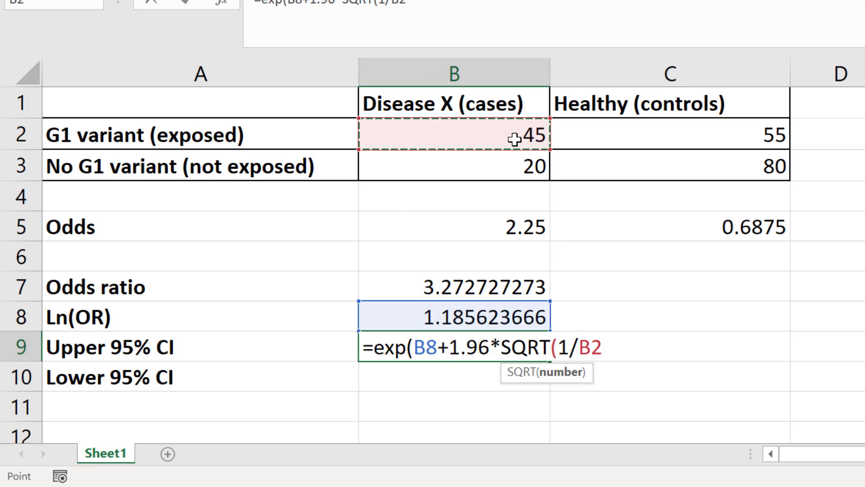
pyautogui.write('+1/')
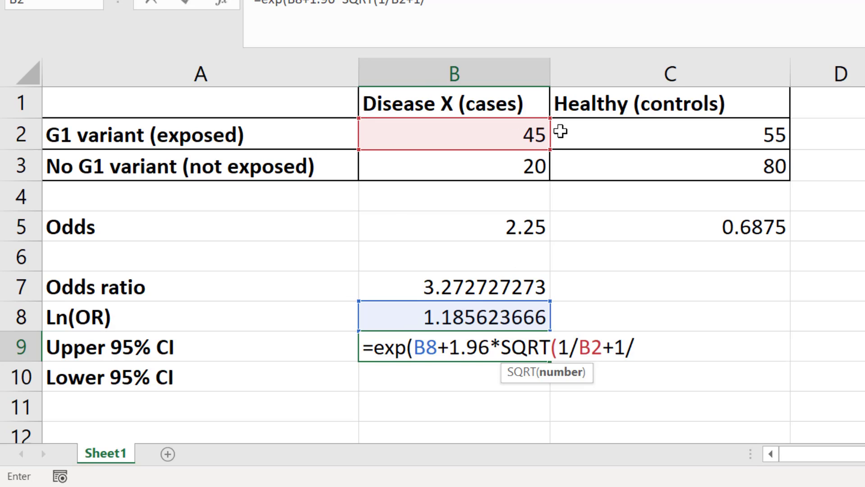
pyautogui.click(603, 130)
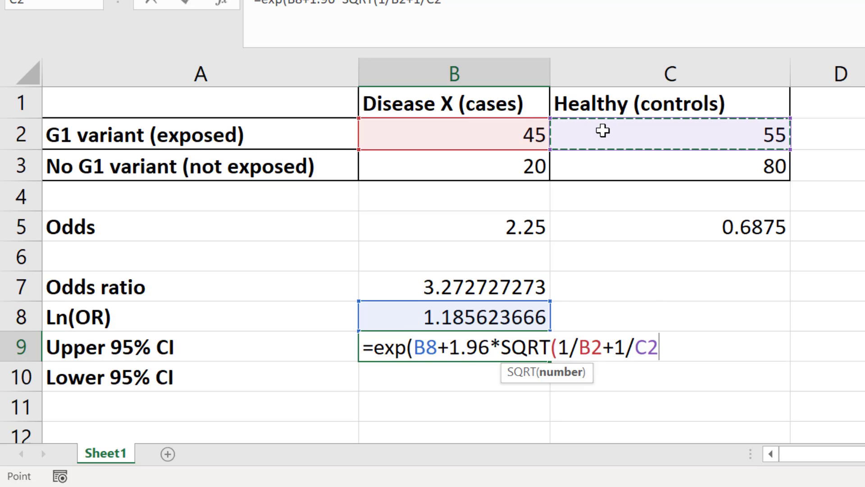
pyautogui.write('+1/')
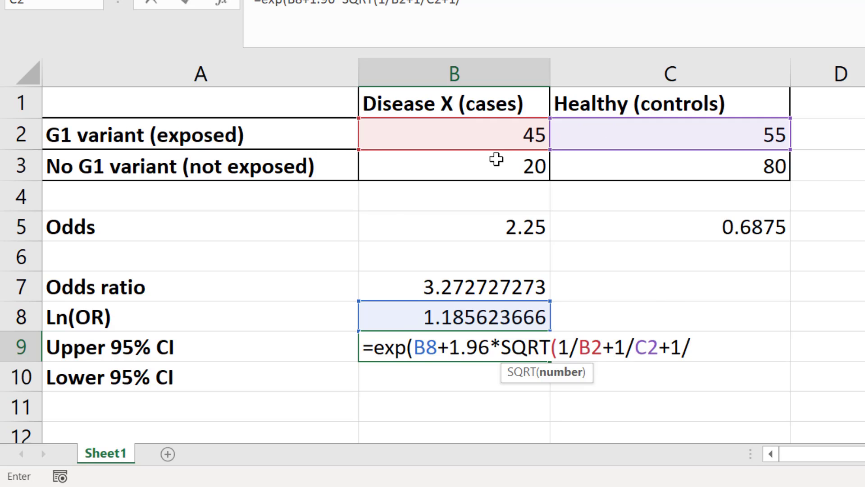
pyautogui.click(494, 163)
pyautogui.write('+1/')
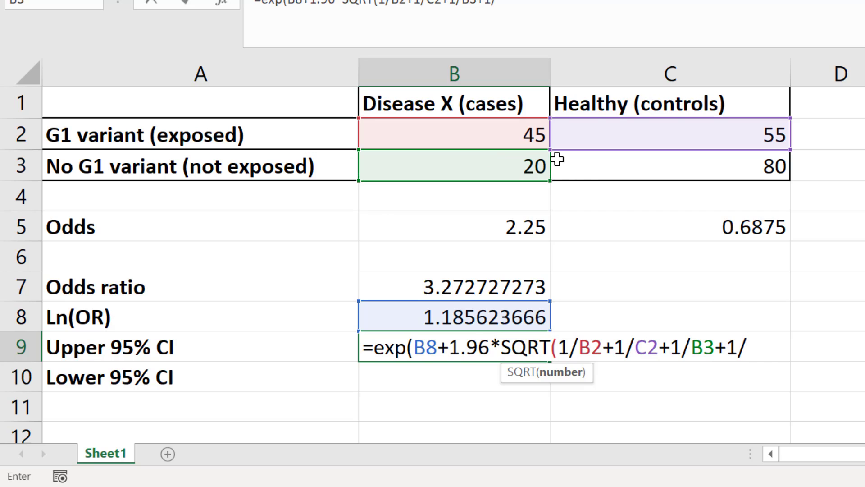
pyautogui.click(590, 167)
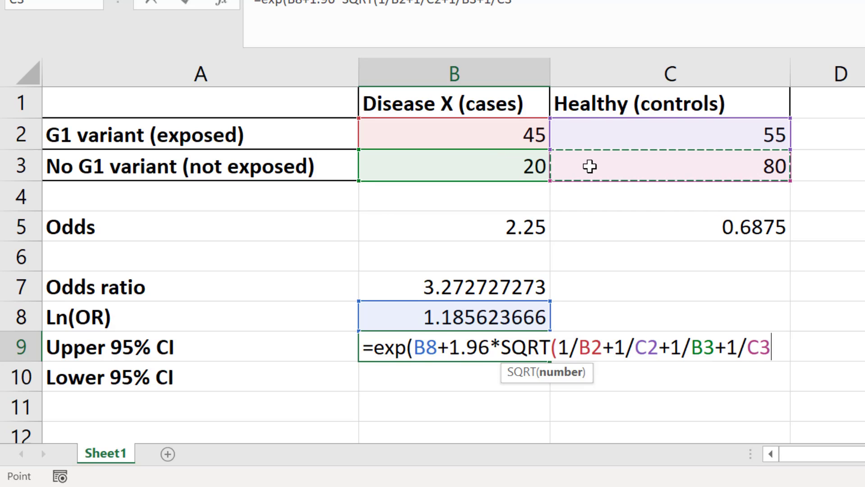
pyautogui.write('))')
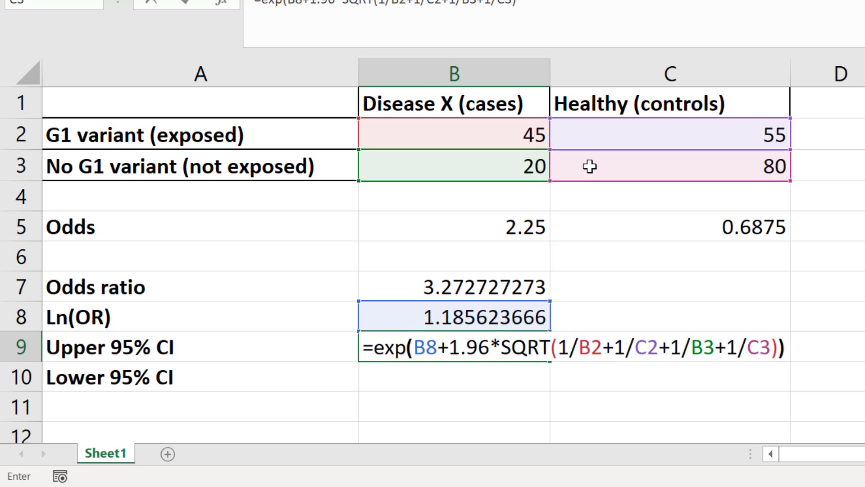
pyautogui.press('Return')
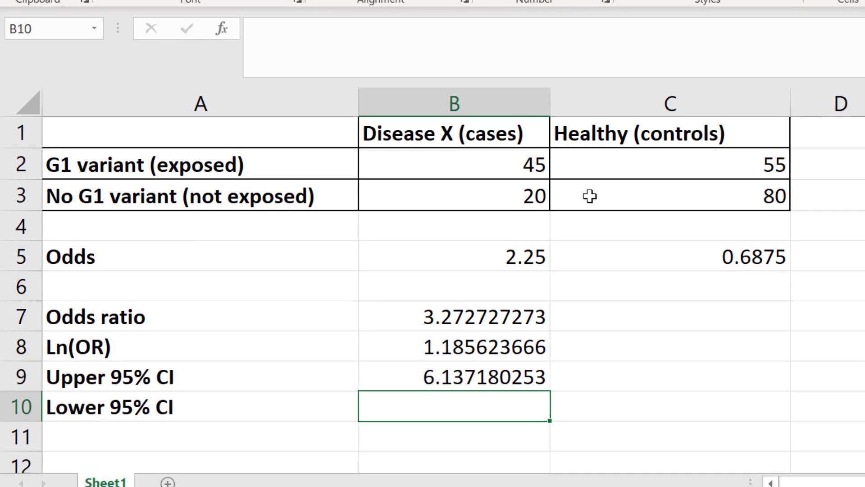
# Copy the upper 95% CI formula text from B9 without changing B9.
pyautogui.click(509, 375)
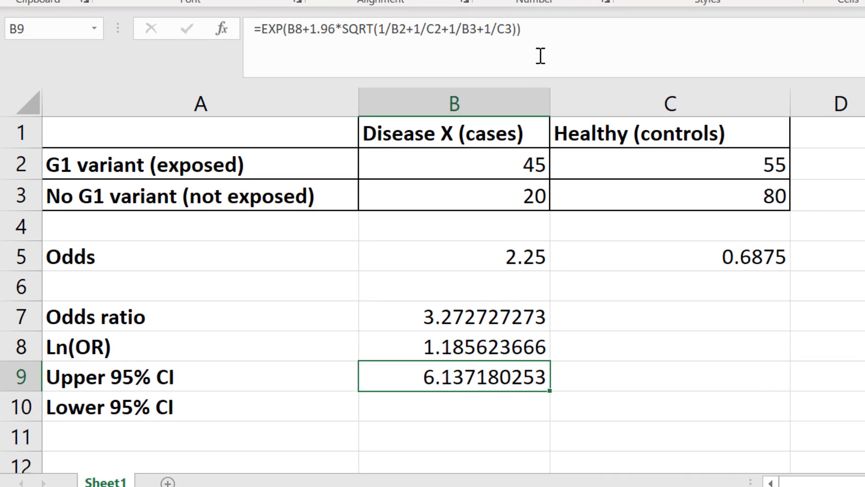
pyautogui.moveTo(541, 56); pyautogui.dragTo(247, 58)
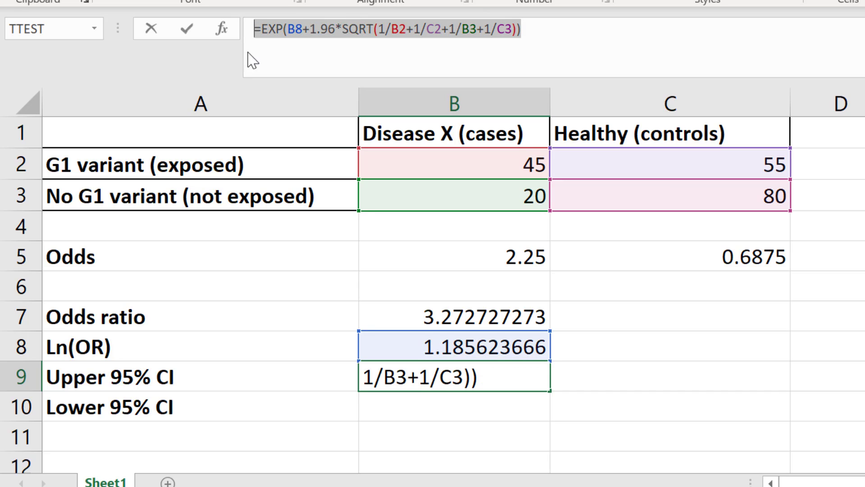
pyautogui.rightClick(319, 38)
pyautogui.click(372, 82)
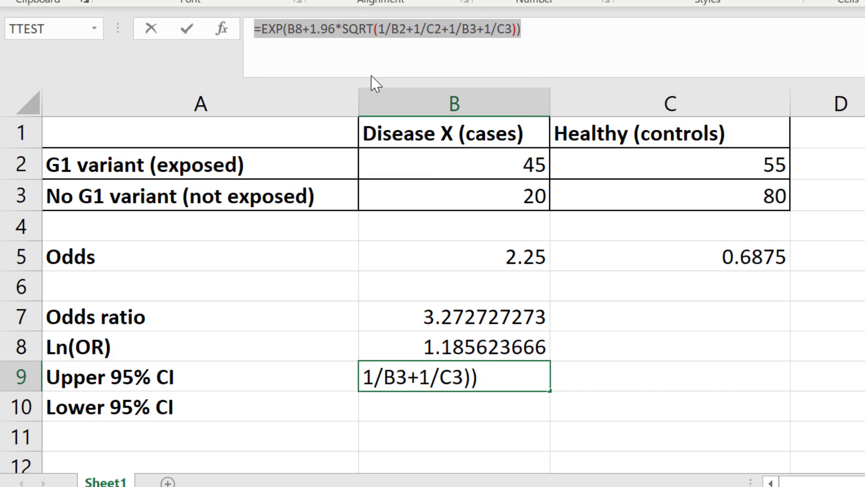
pyautogui.press('Escape')
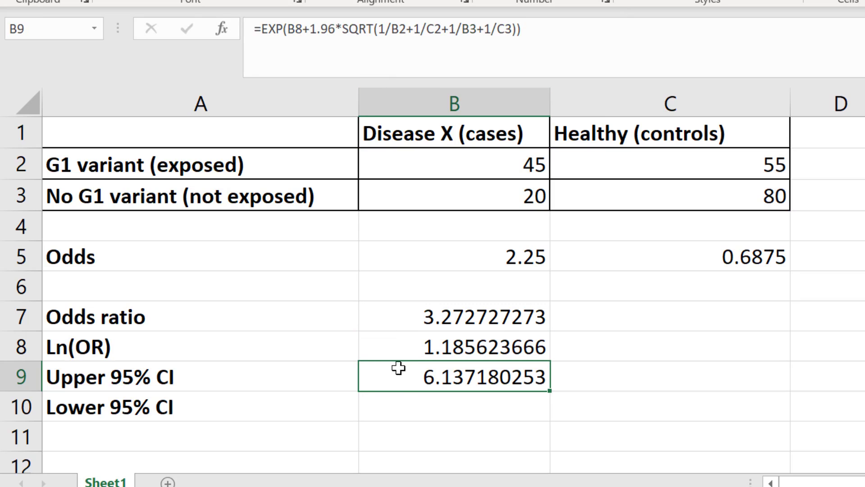
# Paste the formula into B10 and change the + after B8 to -, giving 1.745222294.
pyautogui.click(399, 405)
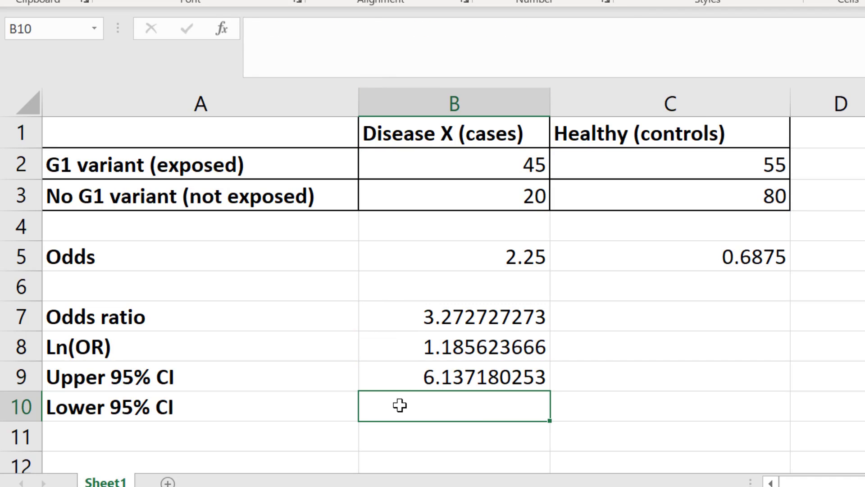
pyautogui.rightClick(449, 47)
pyautogui.click(496, 143)
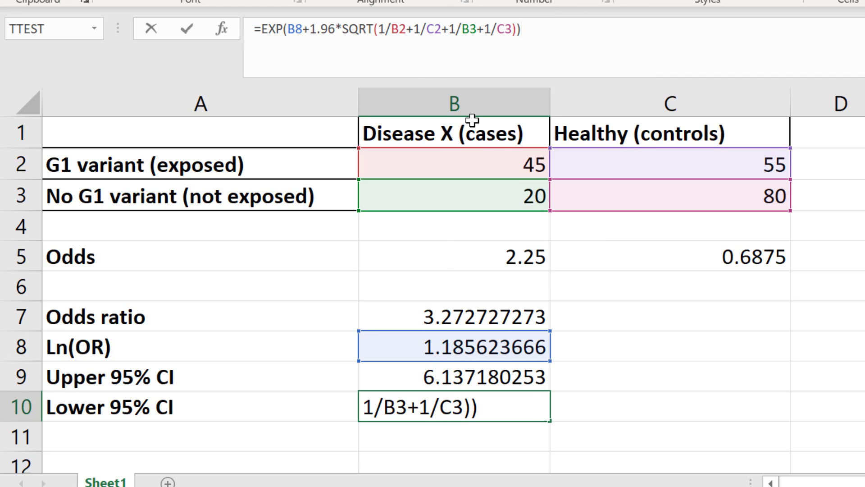
pyautogui.doubleClick(306, 33)
pyautogui.write('-')
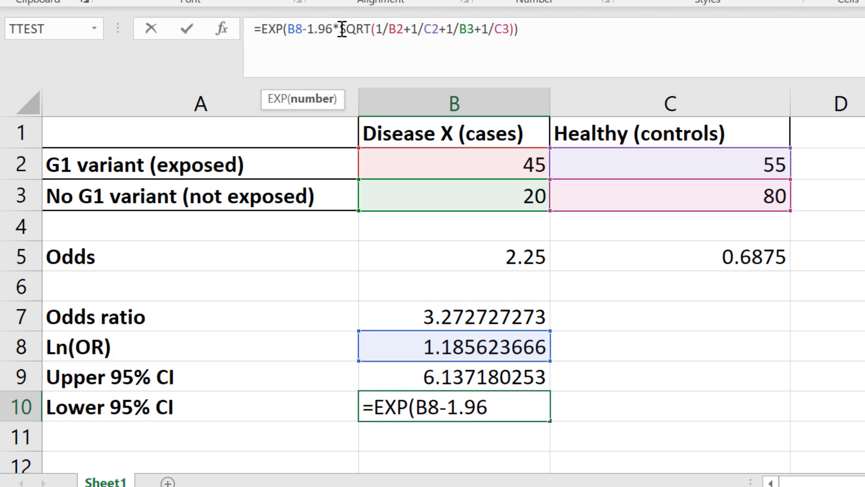
pyautogui.press('Return')
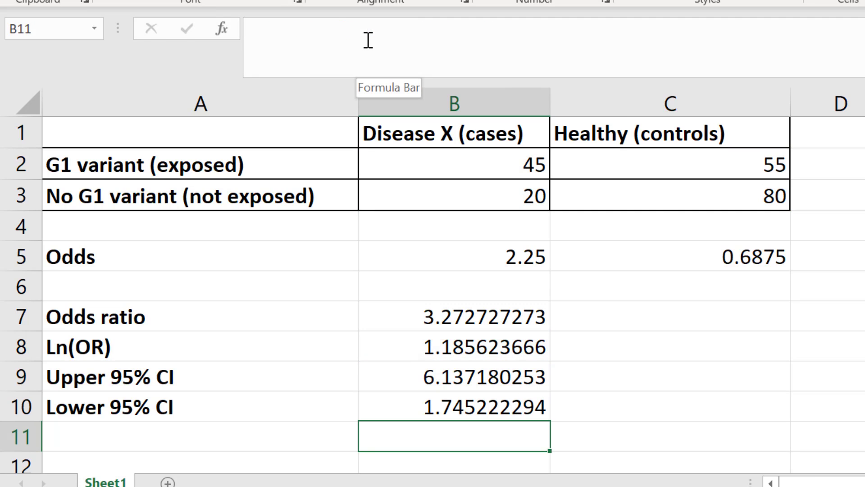